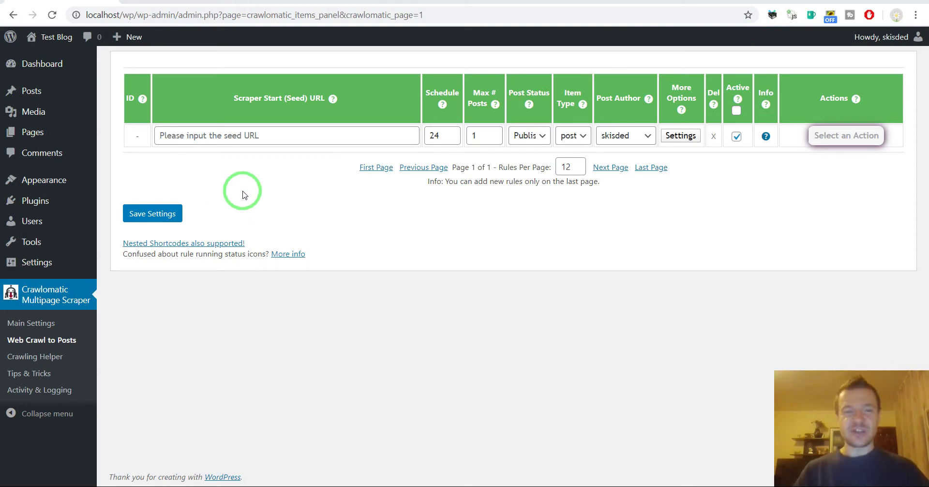
left_click(261, 135)
type("https://techcrunch.com/")
left_click(587, 242)
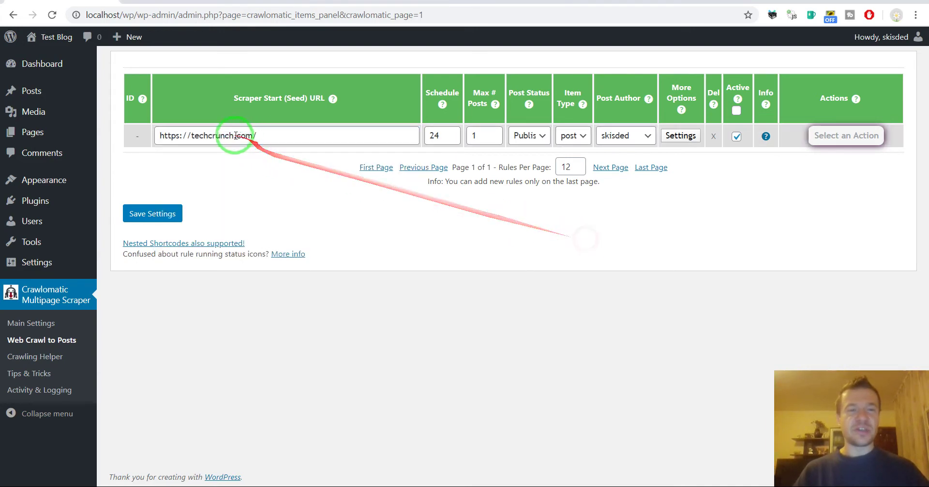
Open the new rule's advanced settings and find the Run Regex On Content option by searching for "regex".
left_click(680, 136)
scroll(351, 246, "up", 3)
key("ctrl+f")
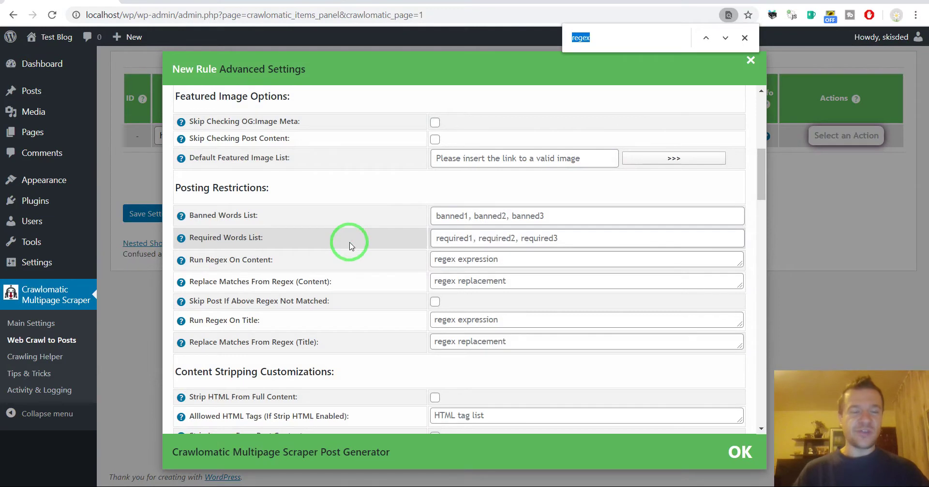
type("regex")
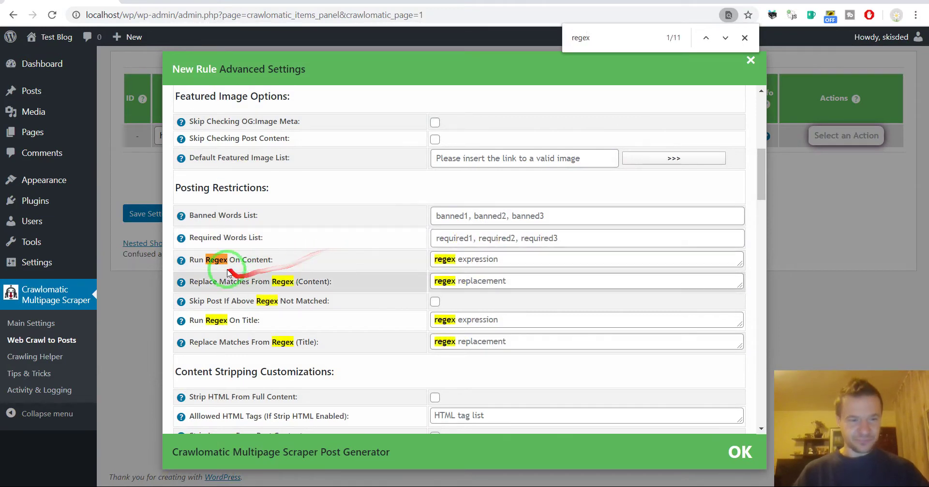
left_click_drag(189, 261, 271, 261)
key("ctrl+f")
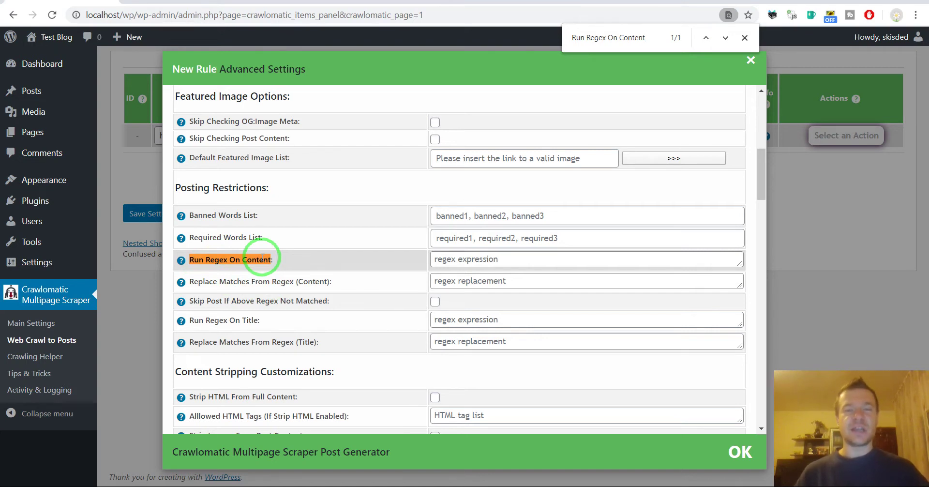
Enable Skip Post If Above Regex Not Matched under the posting restrictions.
left_click(449, 260)
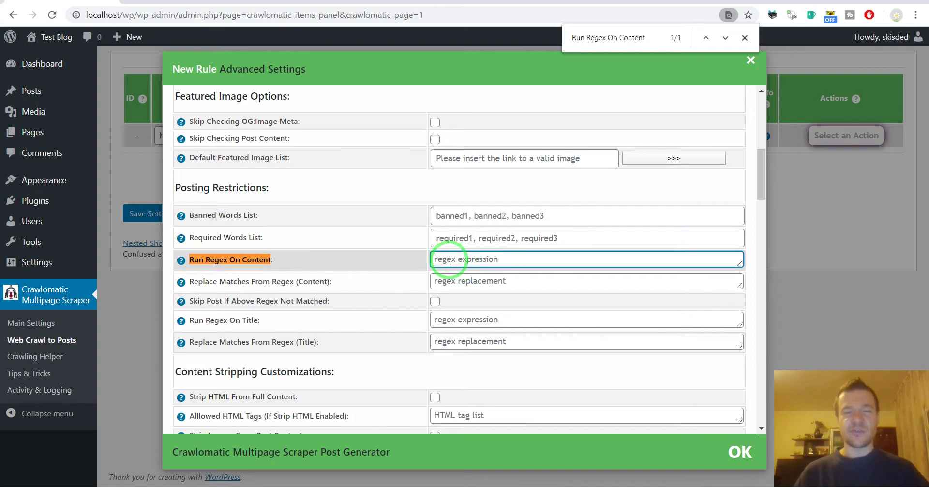
left_click(452, 282)
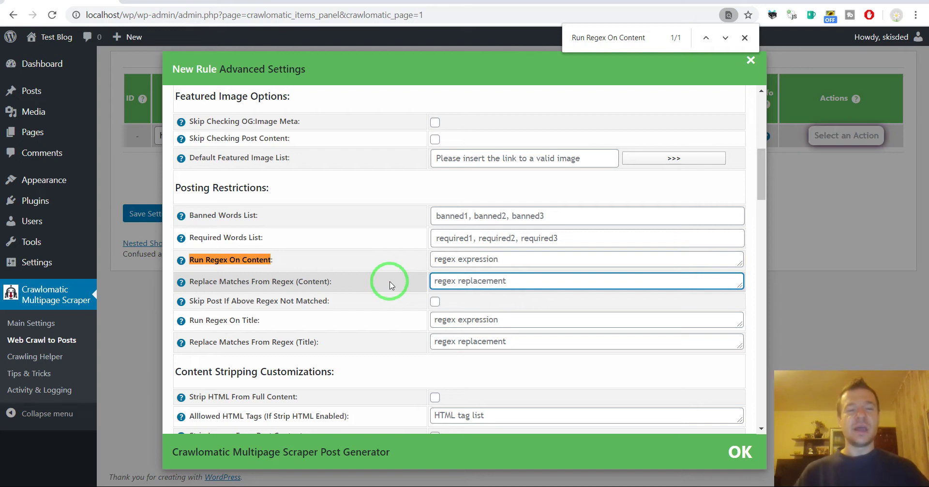
left_click_drag(189, 301, 327, 303)
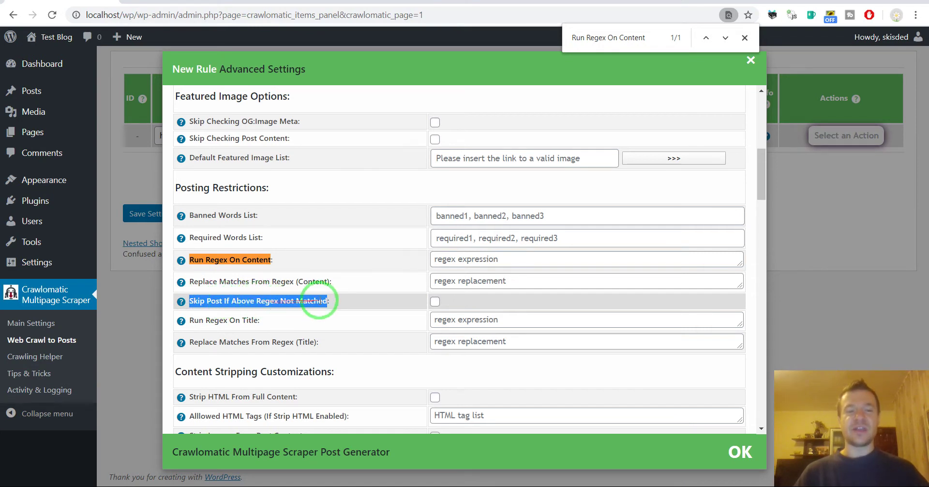
left_click(448, 260)
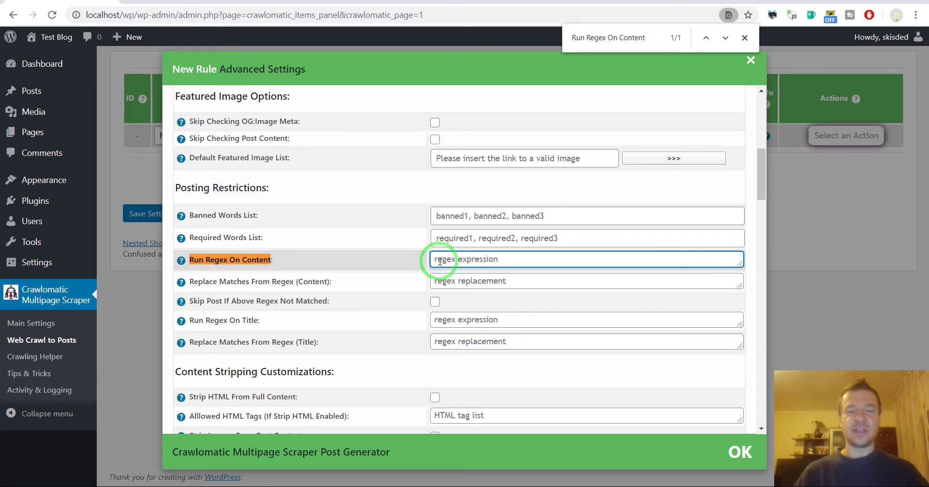
left_click(435, 302)
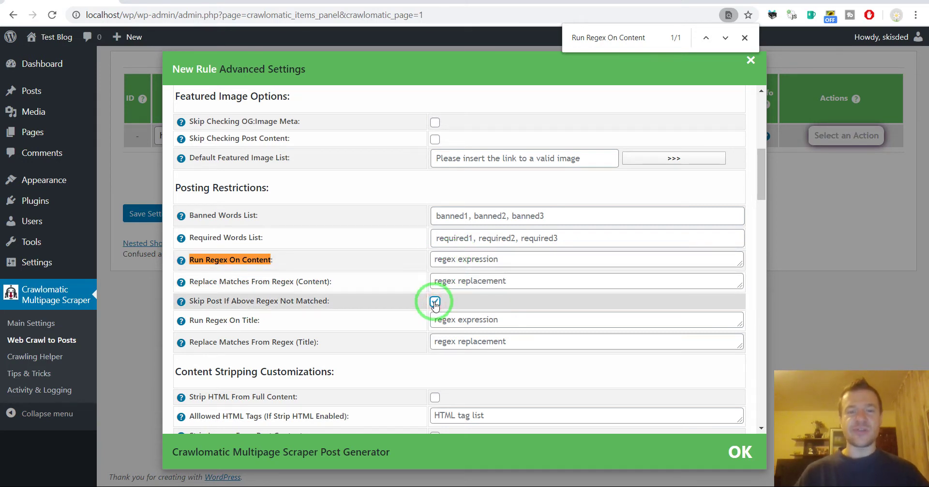
Set Run Regex On Content to (techcrunch) and save the new rule.
left_click(446, 259)
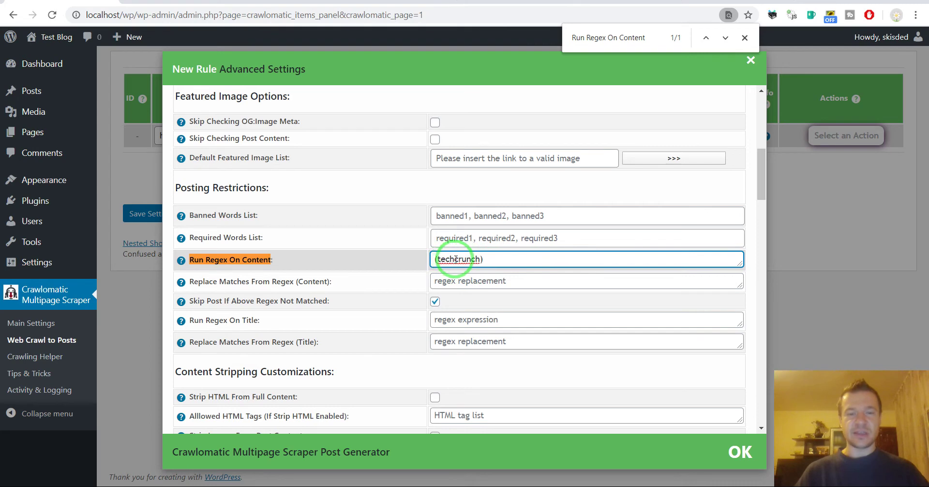
left_click(145, 212)
left_click(159, 214)
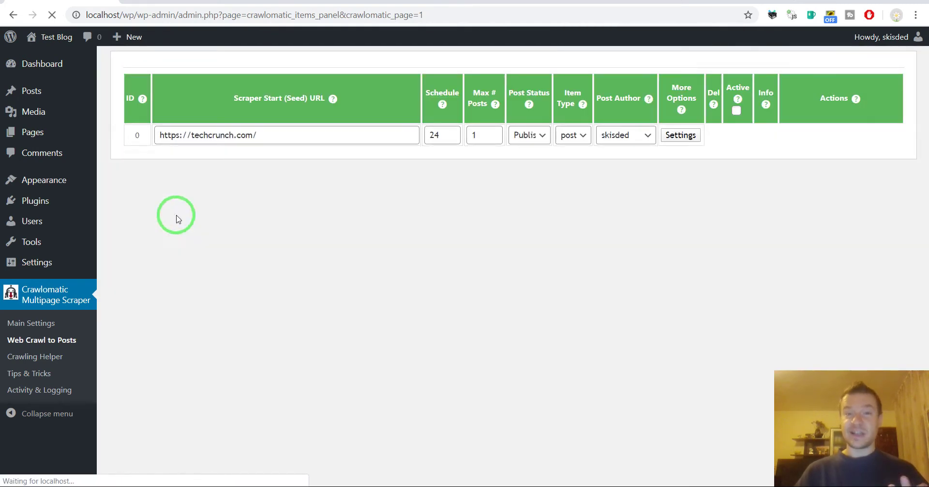
Check the content regex and the skip option in the saved rule's advanced settings, then close them.
left_click(680, 135)
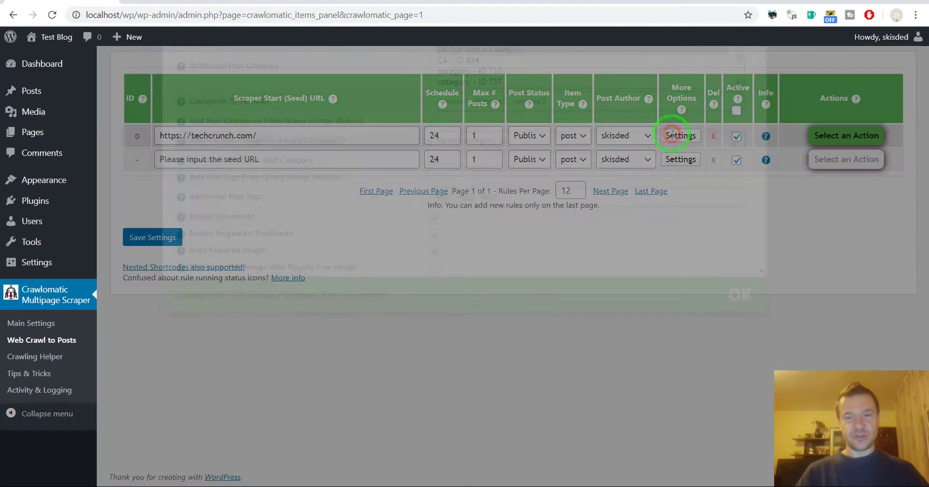
scroll(484, 280, "down", 10)
scroll(466, 286, "down", 1)
key("ctrl+f")
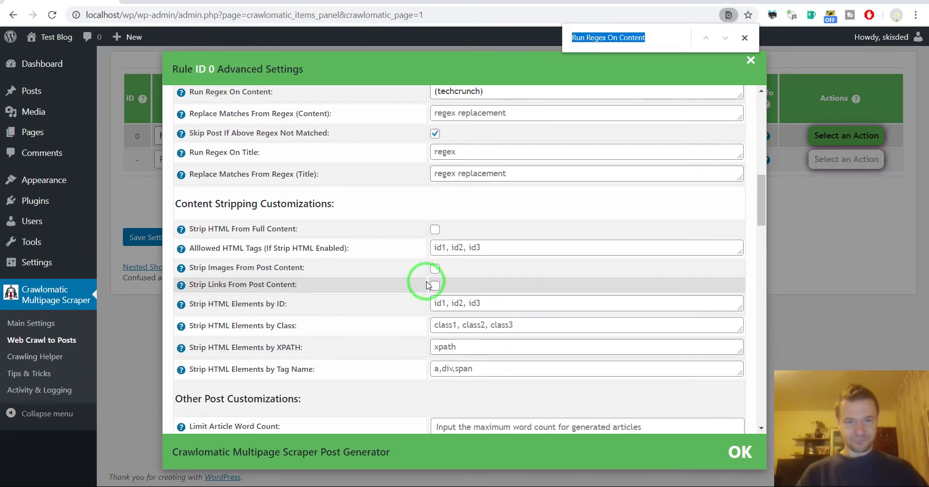
key("Escape")
scroll(435, 242, "up", 1)
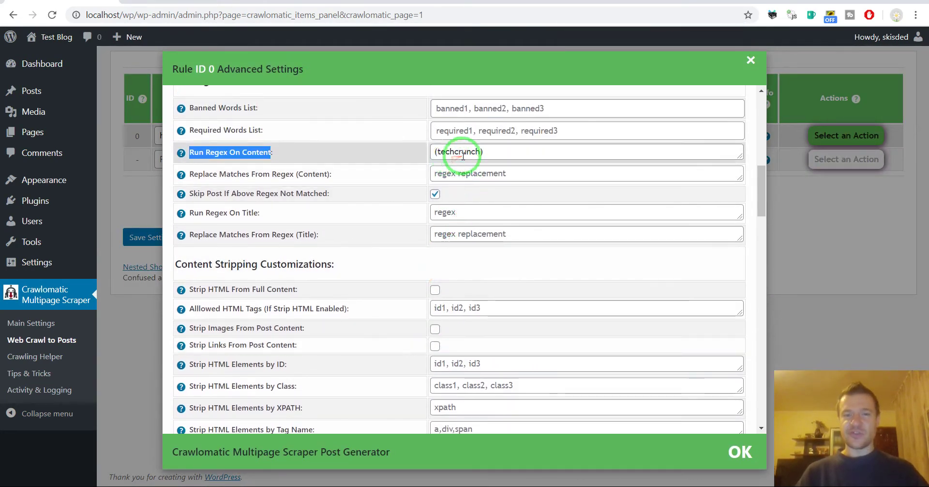
left_click(851, 235)
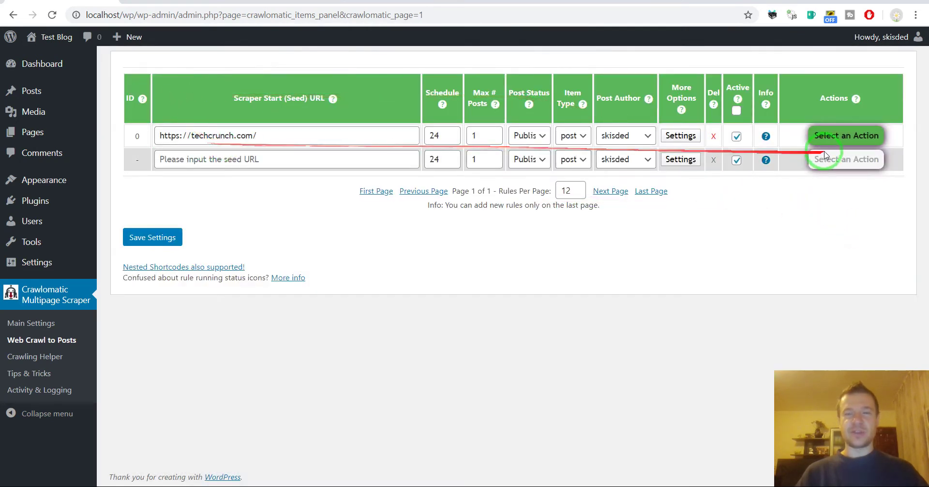
Run the techcrunch.com rule, check the blog's front page for the imported post, and return to the rules list.
left_click(822, 137)
left_click(817, 164)
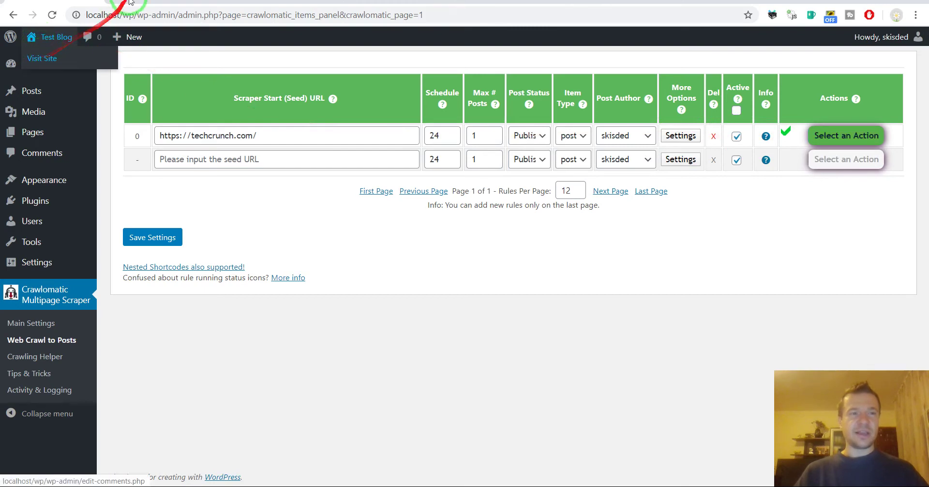
left_click(44, 39)
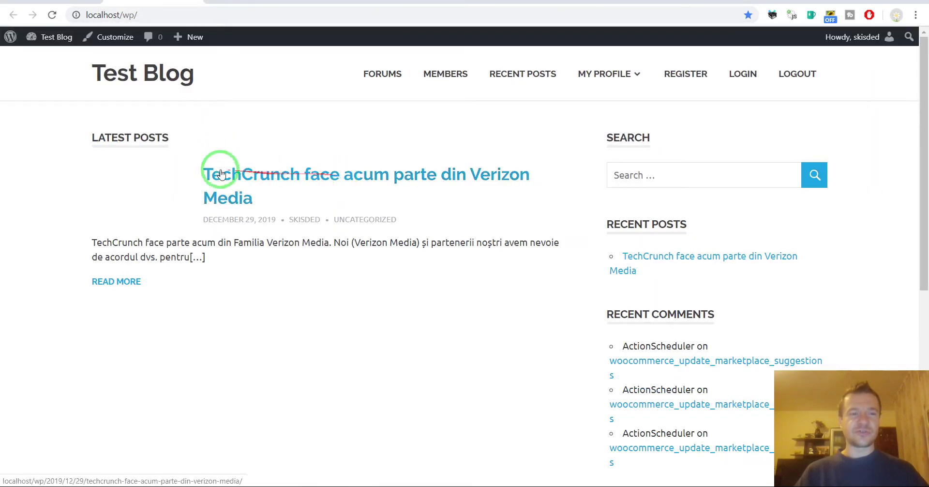
key("alt+Left")
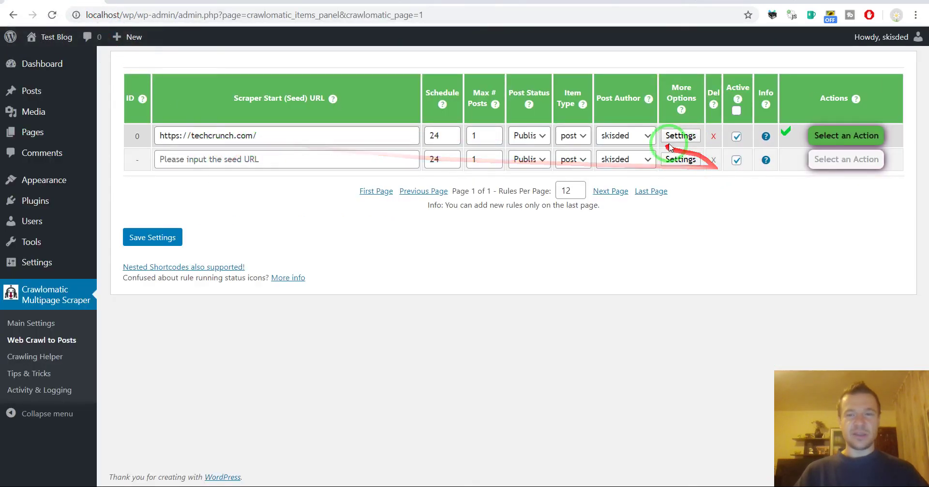
Change the techcrunch.com rule's Run Regex On Content expression to (techcrunch1234) and save the settings.
left_click(681, 137)
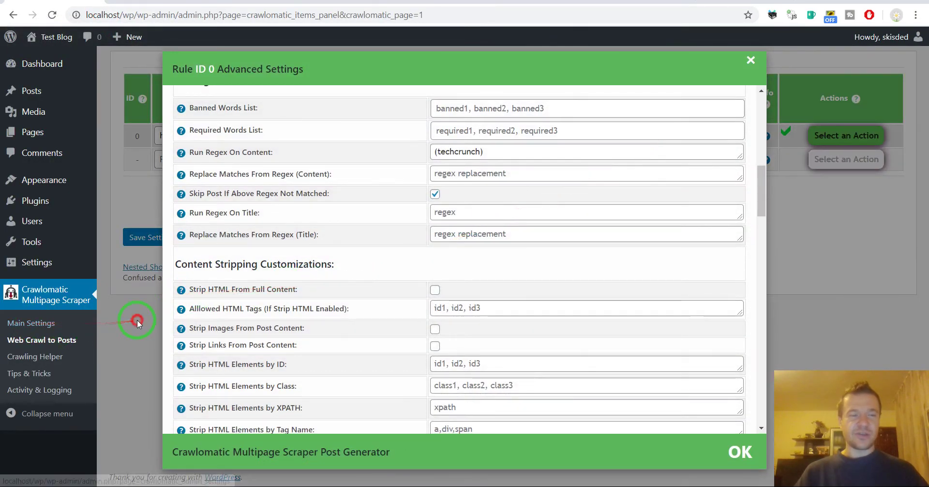
left_click(138, 320)
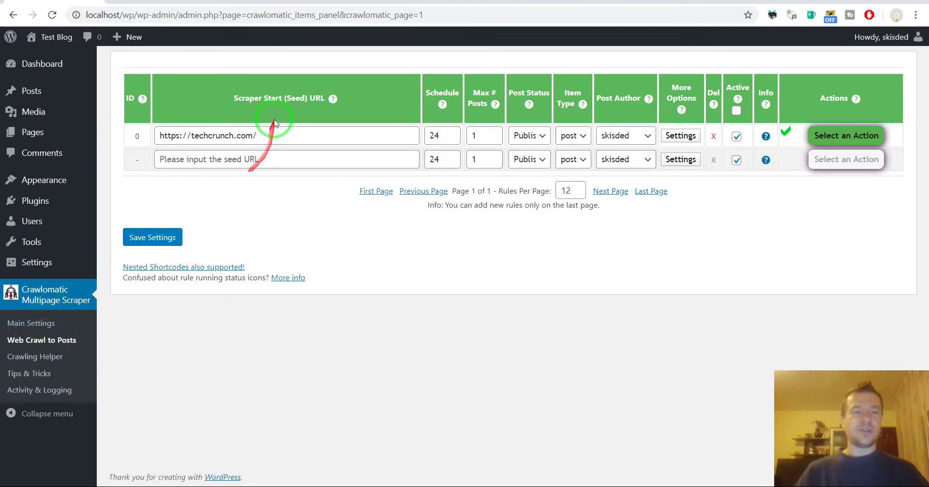
left_click(681, 136)
scroll(366, 254, "down", 10)
key("ctrl+f")
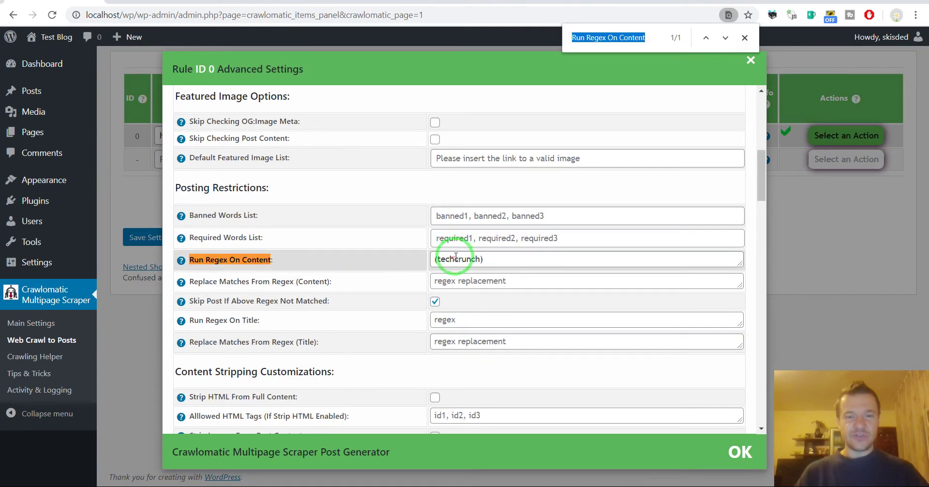
left_click(476, 259)
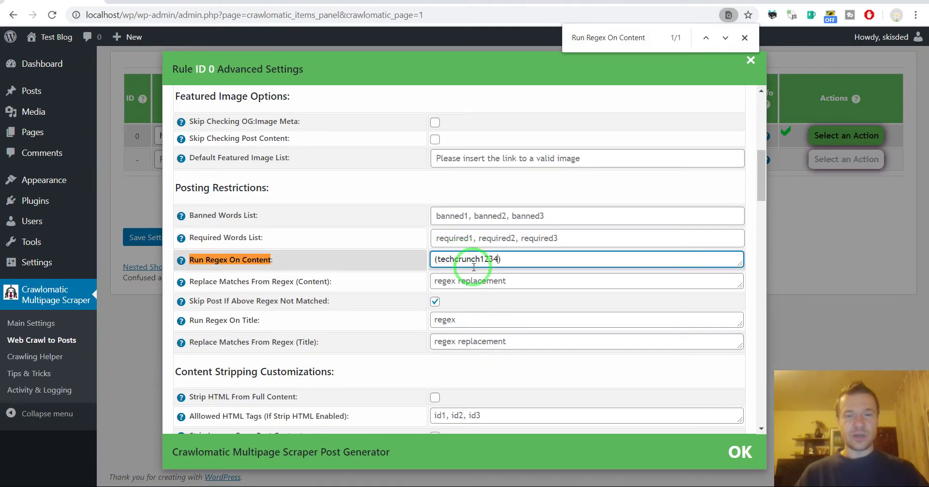
left_click(146, 239)
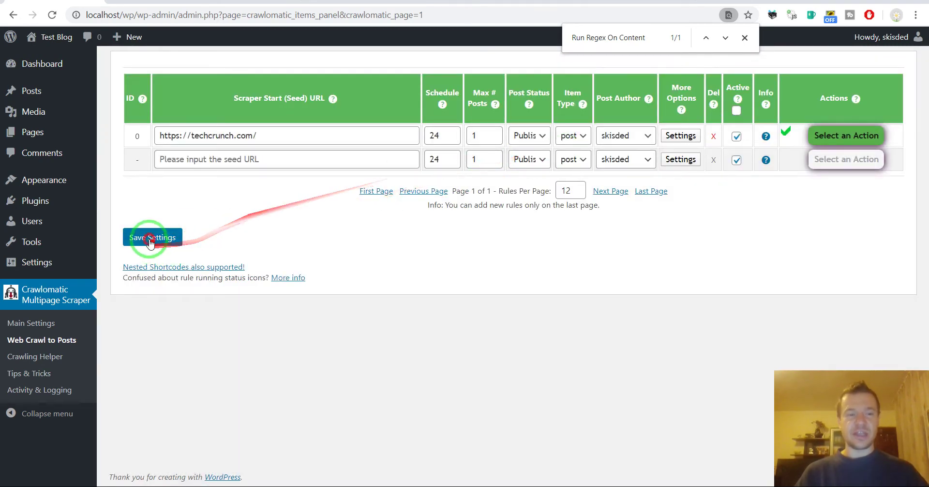
left_click(142, 236)
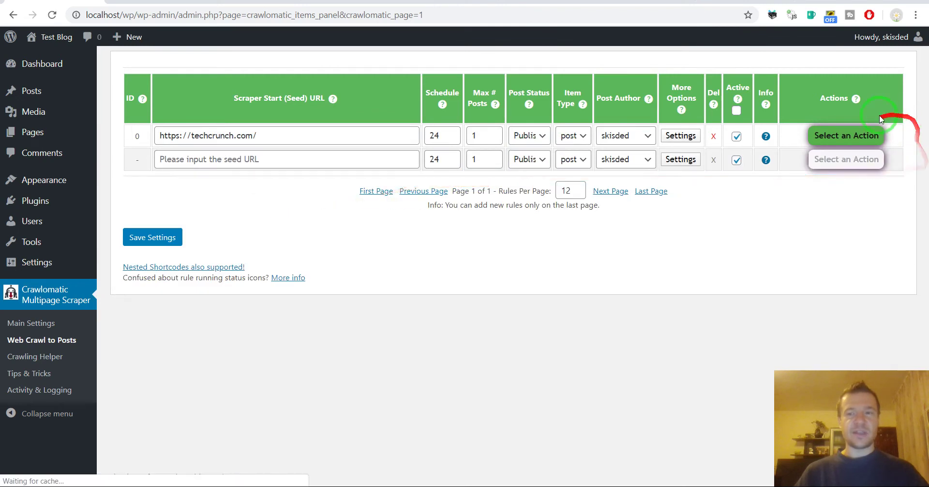
Delete the posts generated by the techcrunch.com rule and reload the blog's front page to check.
left_click(844, 136)
left_click(816, 194)
key("Return")
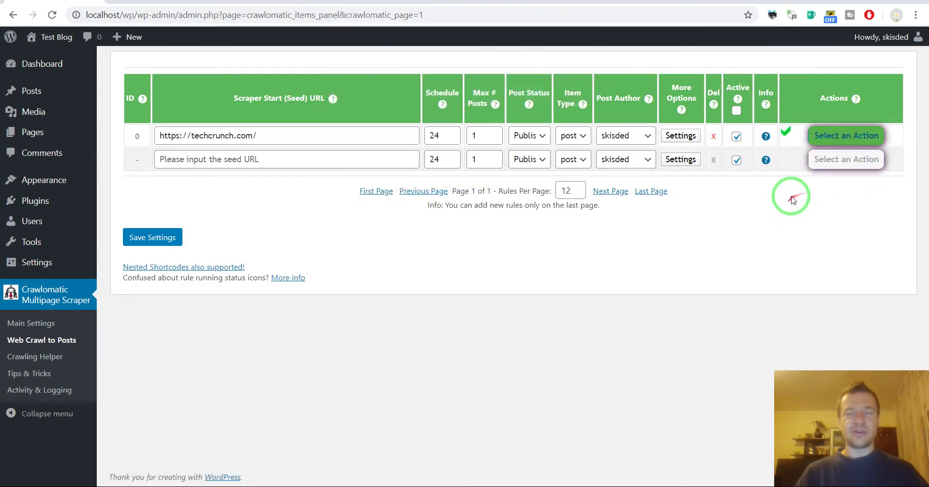
left_click(260, 6)
left_click(52, 14)
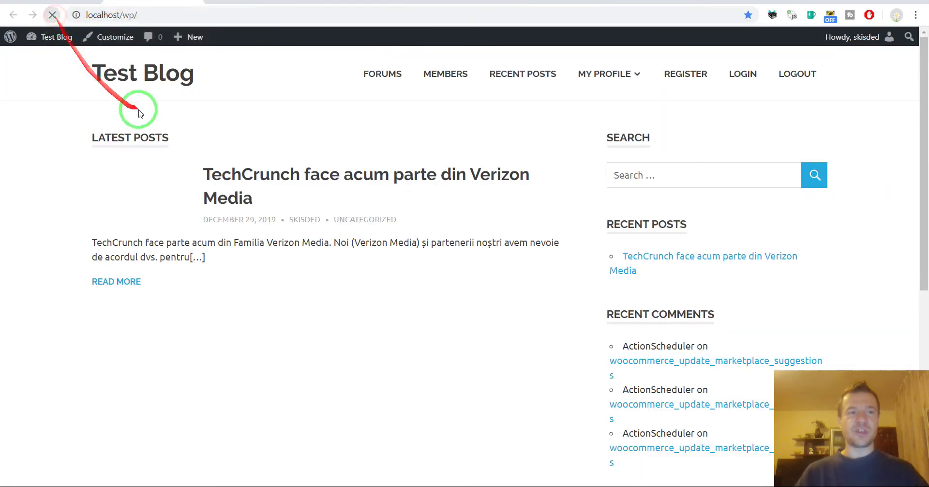
left_click(78, 3)
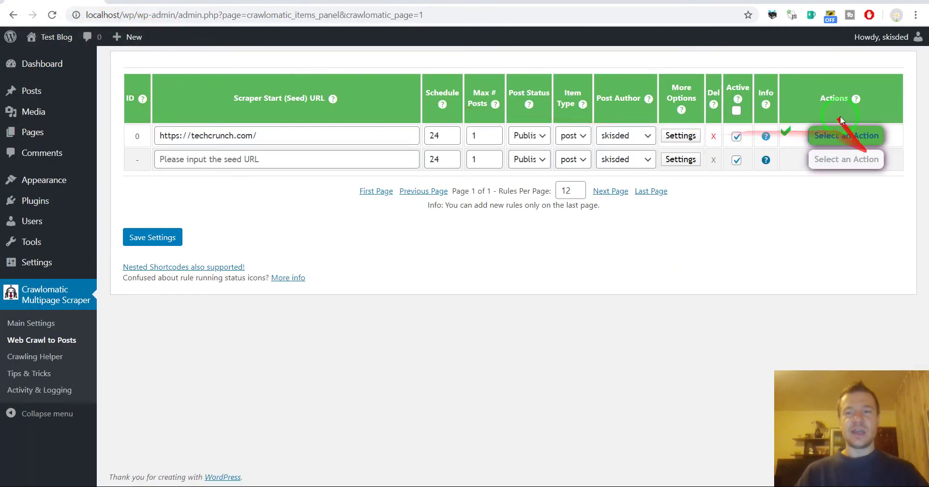
Run the techcrunch.com rule again with the changed content regex.
left_click(828, 136)
left_click(829, 160)
key("Return")
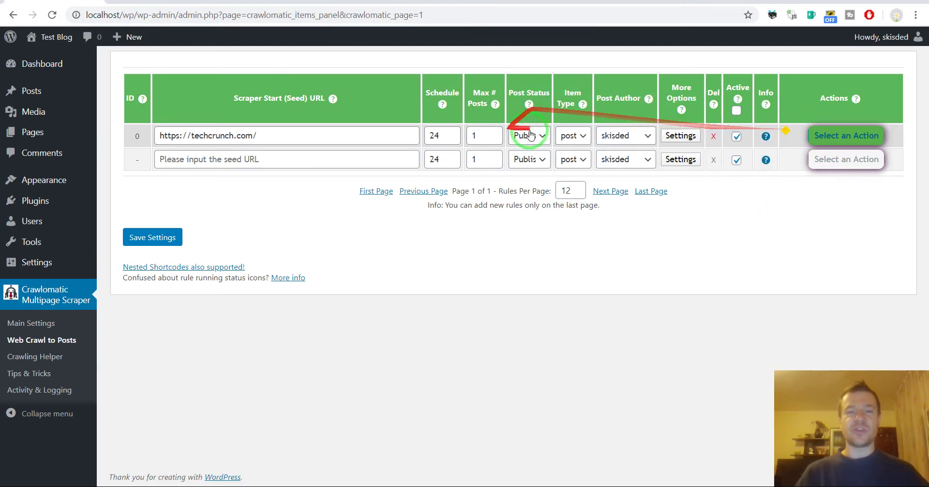
Review the rule's content regex and its Skip Post If Above Regex Not Matched option, toggling the option off and back on.
left_click(680, 136)
scroll(367, 266, "down", 5)
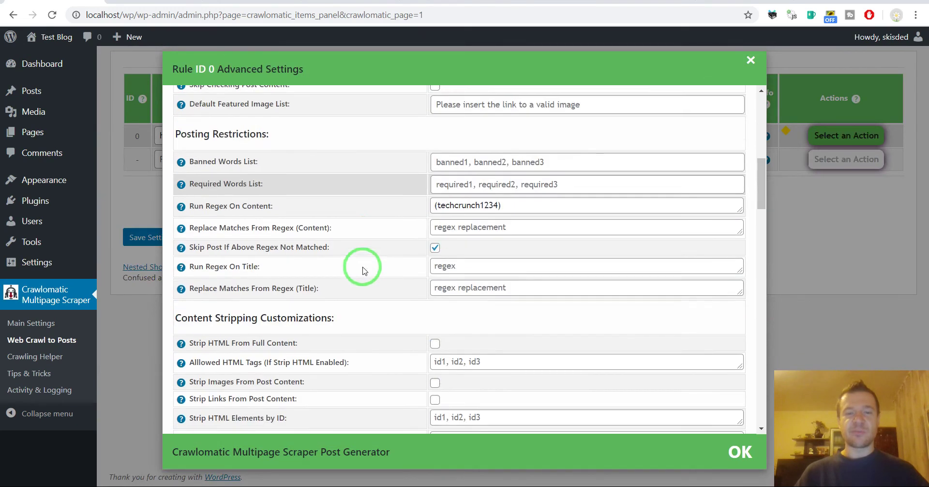
scroll(364, 270, "down", 1)
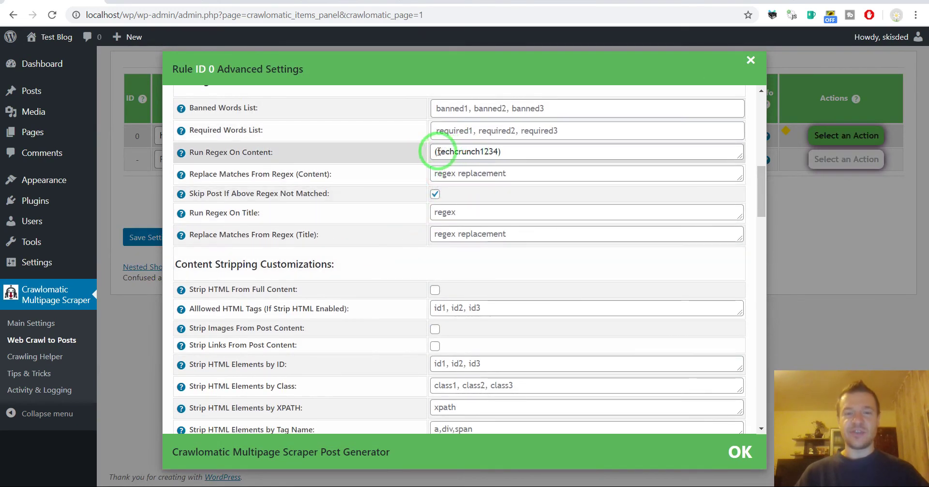
left_click_drag(438, 151, 498, 152)
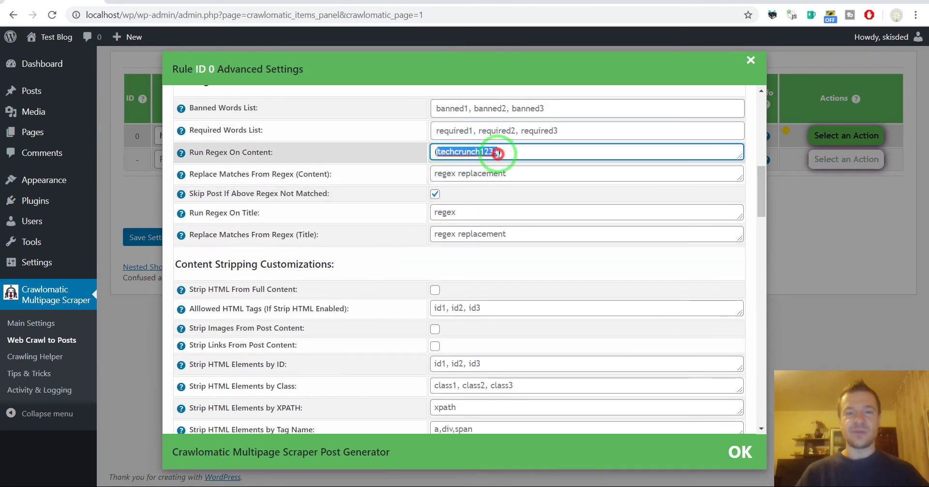
left_click(436, 195)
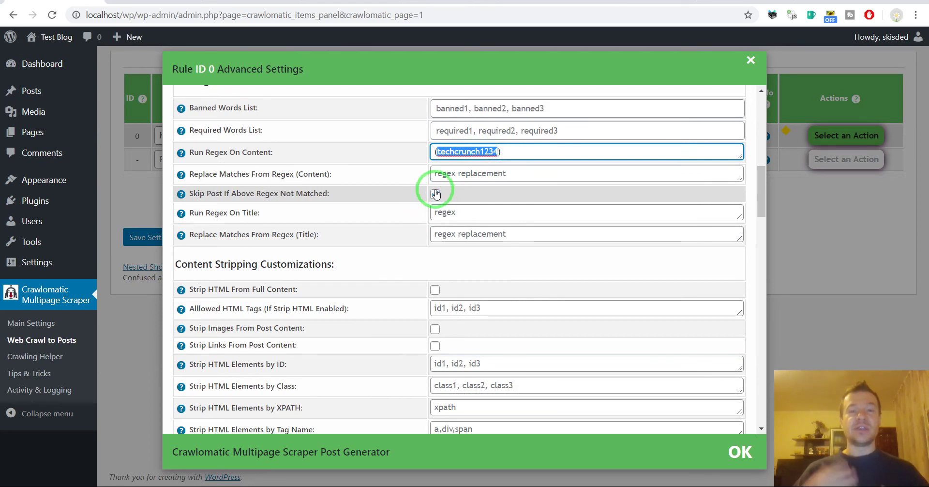
left_click(435, 194)
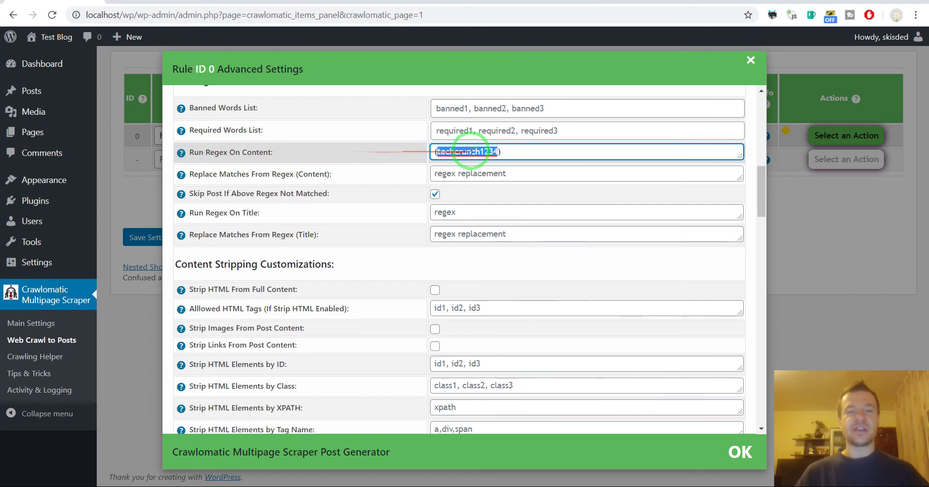
double_click(470, 151)
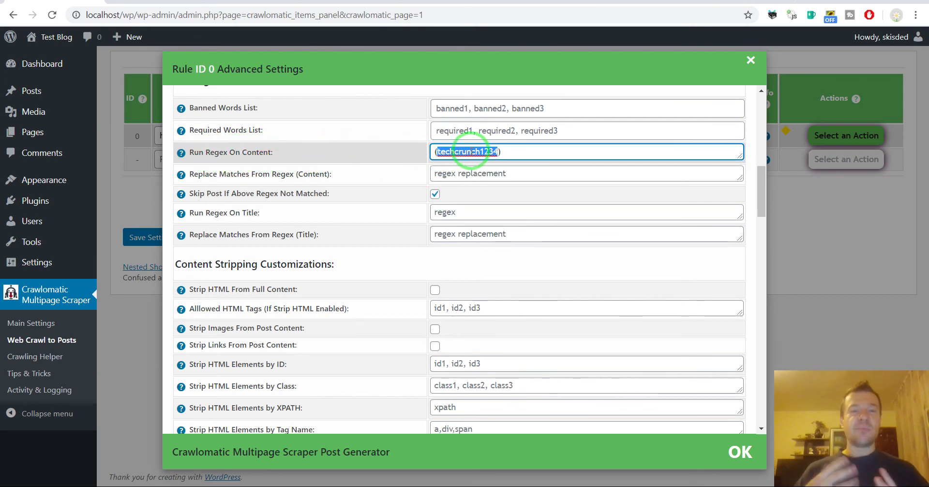